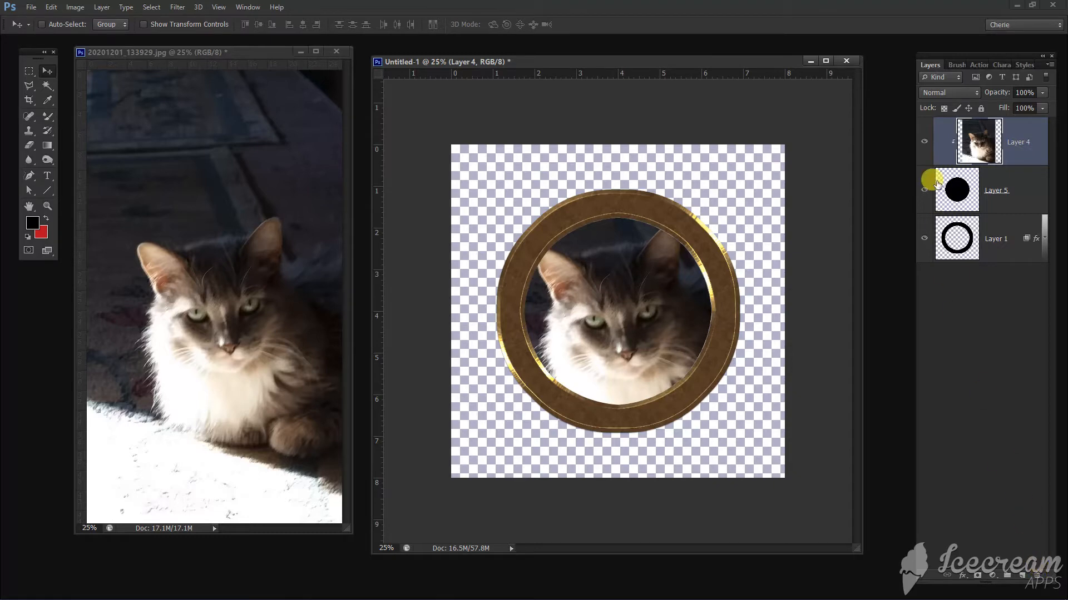
# Reposition the clipped cat photo inside the ring and toggle the visibility of the photo and circle layers.
pyautogui.moveTo(624, 299); pyautogui.dragTo(658, 267)
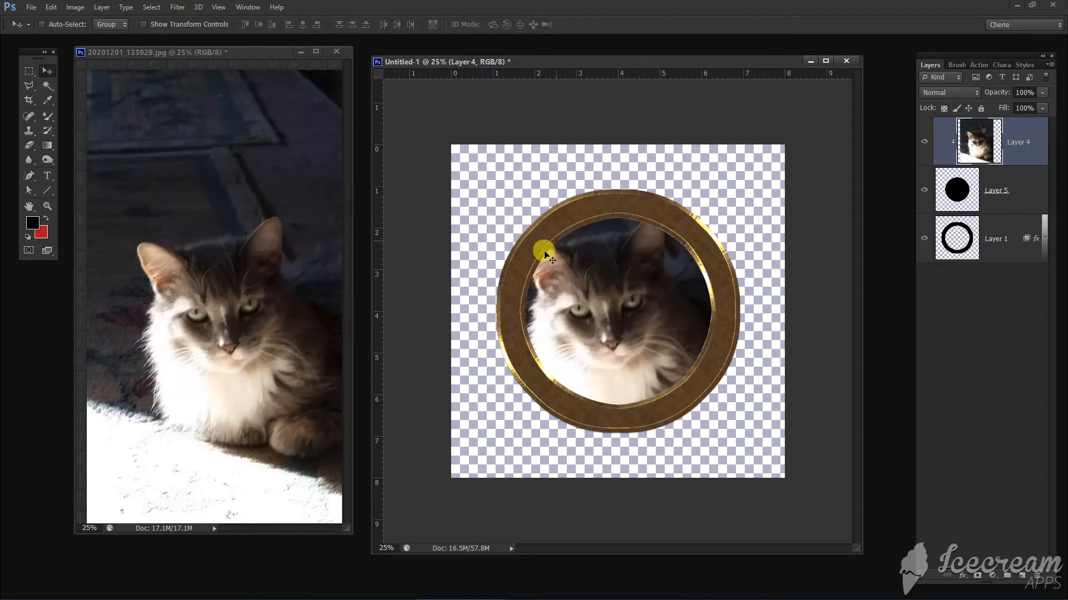
pyautogui.click(924, 190)
pyautogui.click(924, 190)
pyautogui.click(924, 141)
pyautogui.click(924, 142)
pyautogui.click(924, 142)
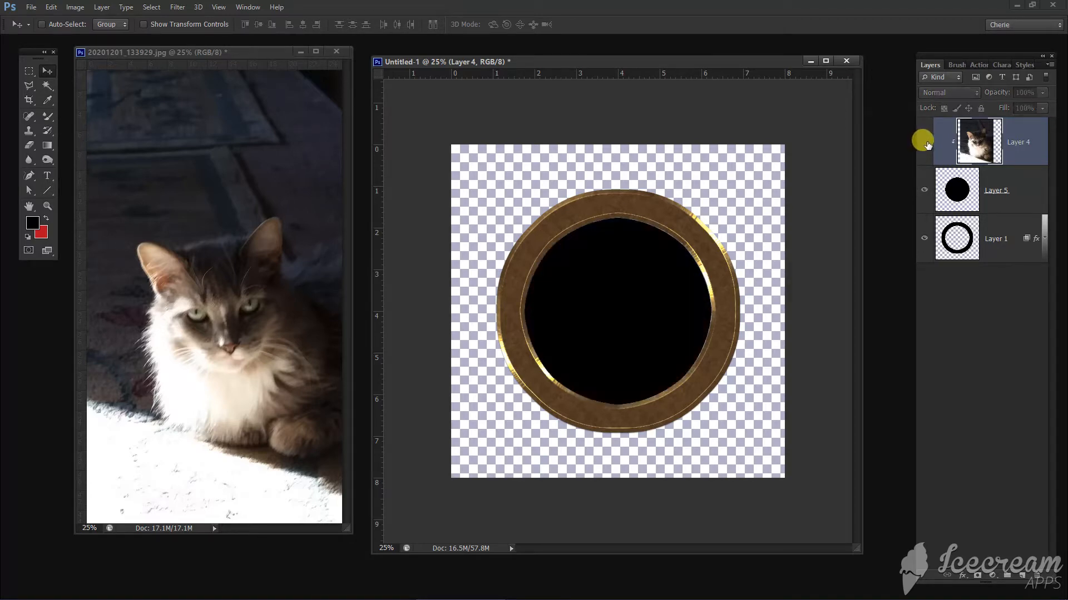
pyautogui.click(924, 142)
pyautogui.moveTo(658, 291)
pyautogui.mouseDown()
pyautogui.moveTo(665, 273)
pyautogui.moveTo(639, 282)
pyautogui.moveTo(649, 291)
pyautogui.mouseUp()
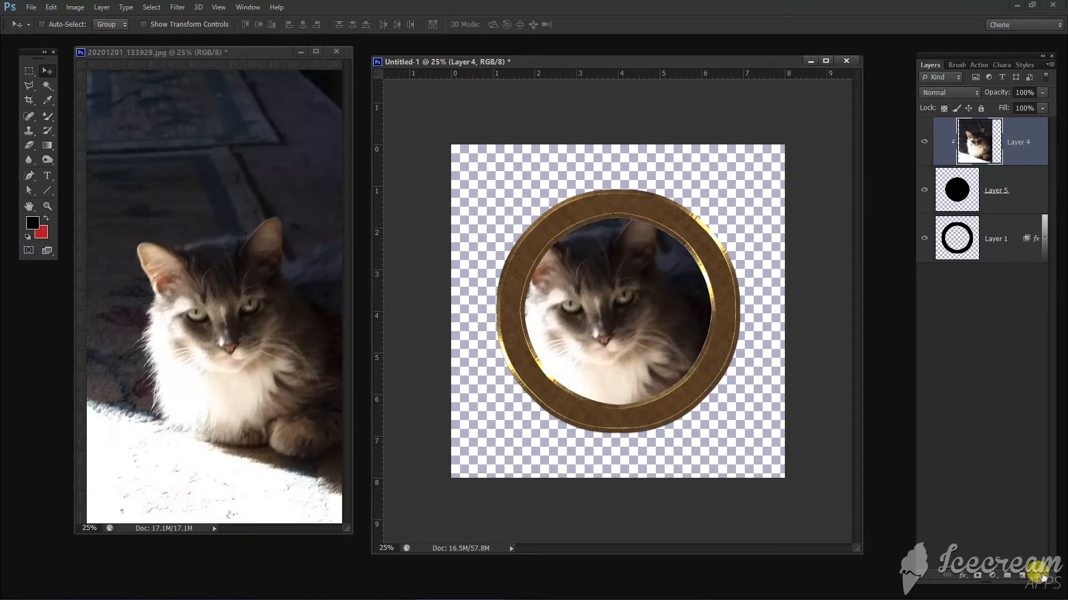
# Delete the cat photo layer and the black circle layer, keeping only the ring on Layer 1.
pyautogui.click(1037, 575)
pyautogui.click(1038, 575)
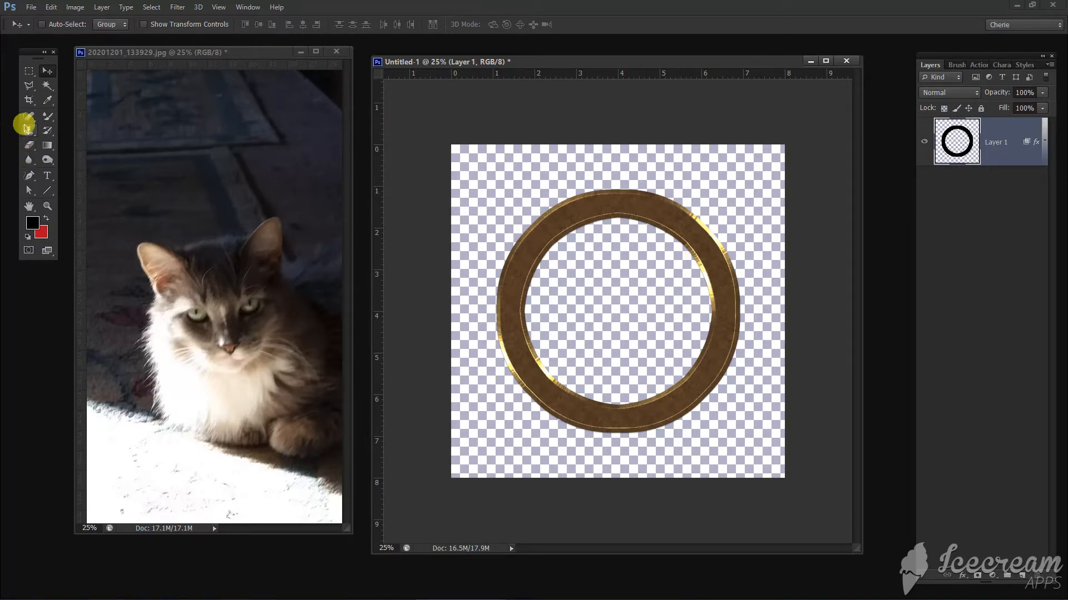
# Select the ring's transparent centre with the Magic Wand and add a new layer above the ring layer.
pyautogui.click(48, 86)
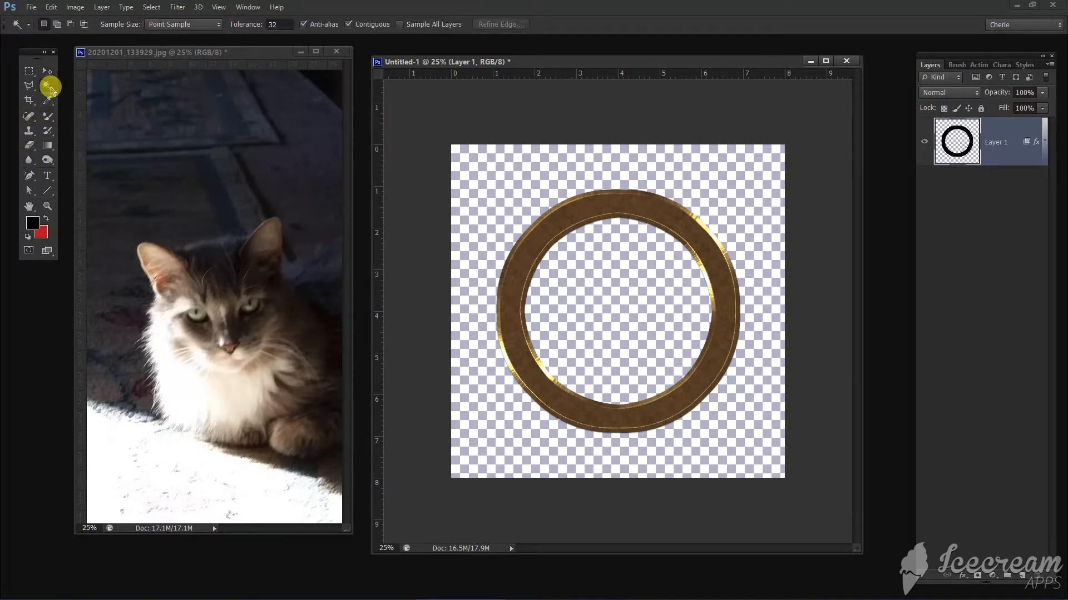
pyautogui.click(619, 284)
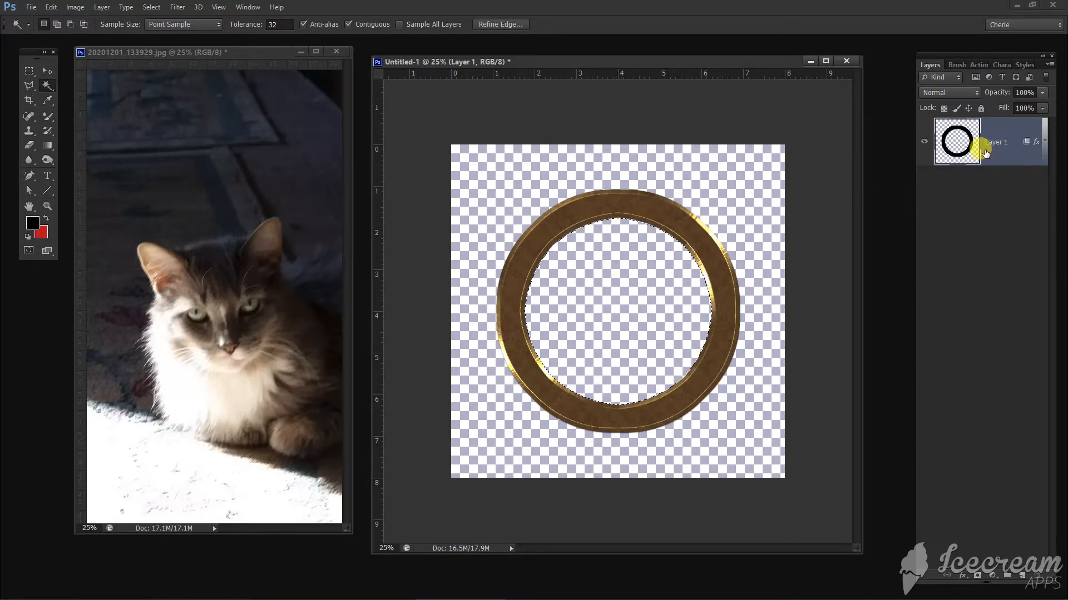
pyautogui.click(1022, 577)
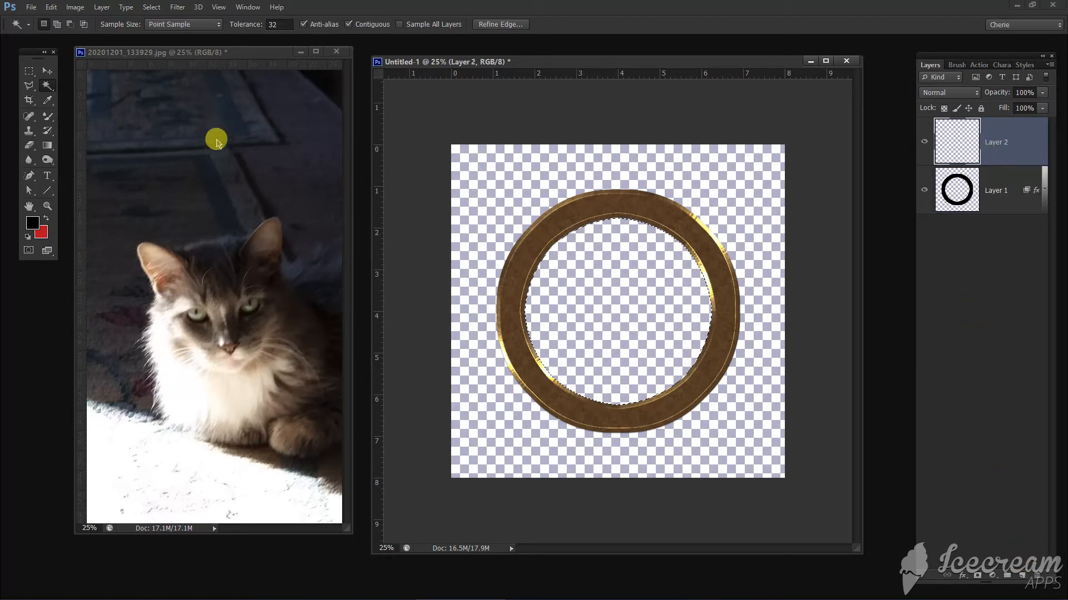
# Fill the selected circle on the new layer with black at 100% opacity and clear the selection.
pyautogui.click(50, 7)
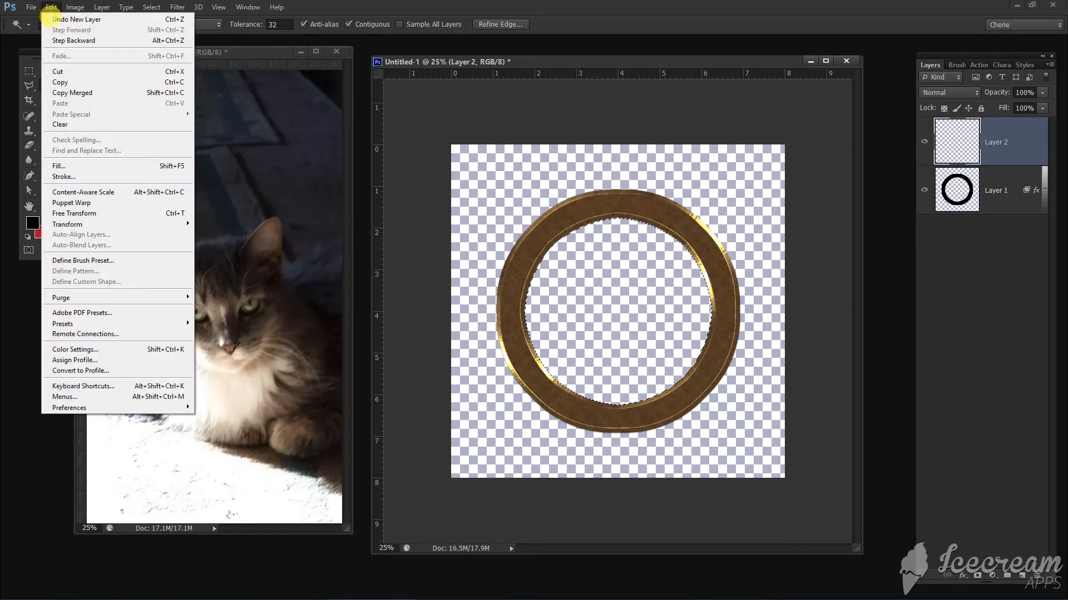
pyautogui.click(58, 166)
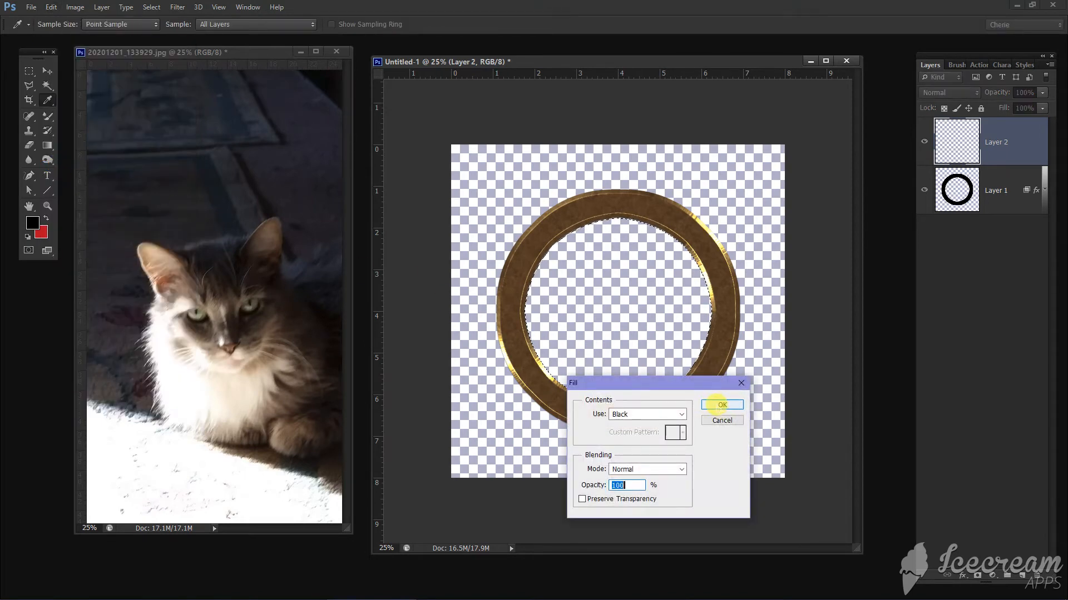
pyautogui.click(722, 405)
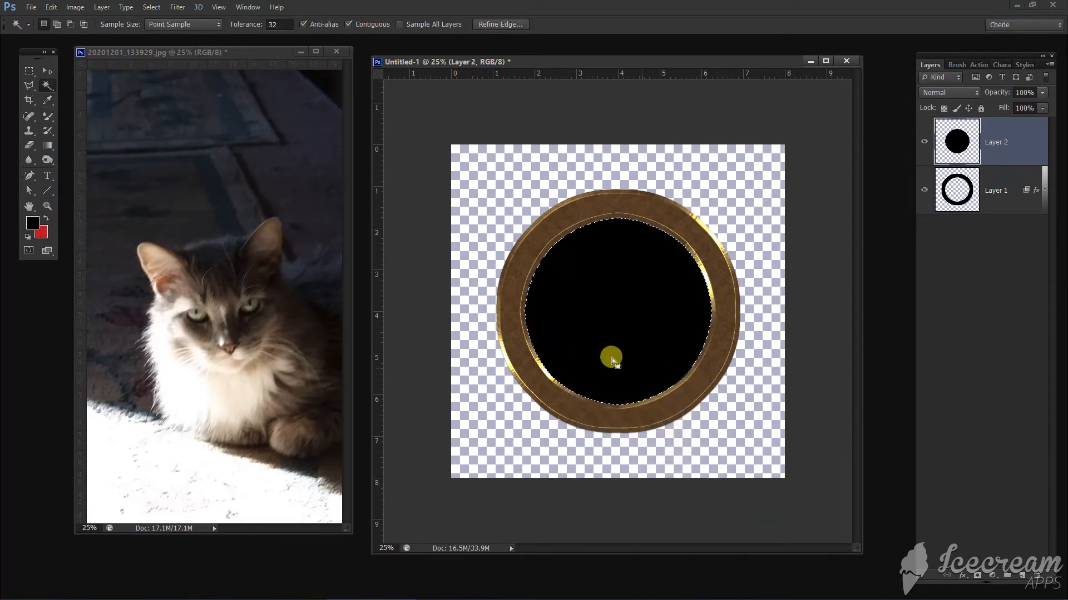
pyautogui.click(150, 7)
pyautogui.click(158, 30)
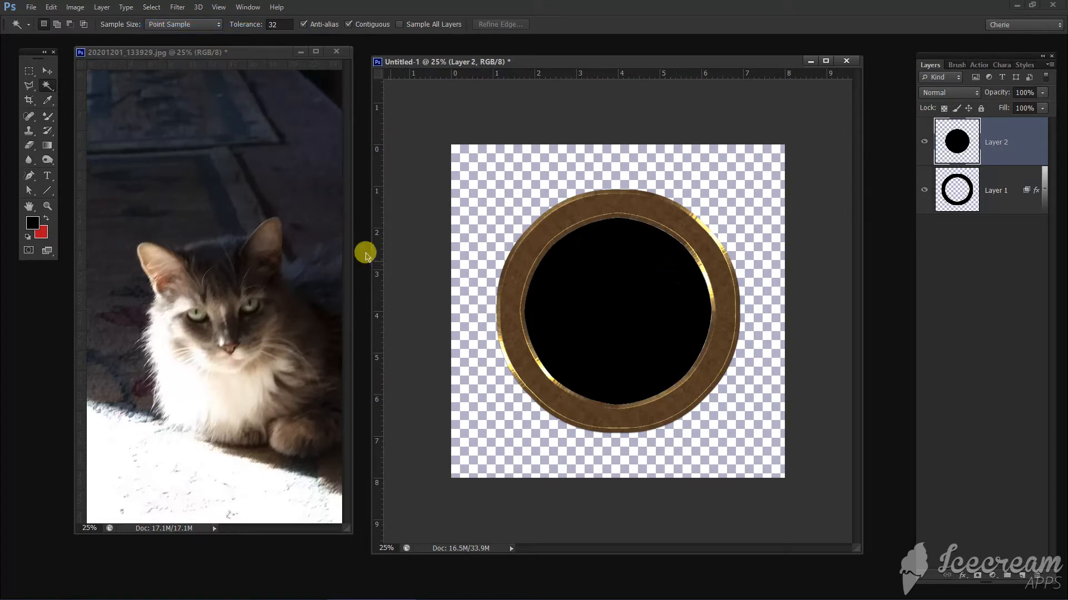
# Copy the cat photo from 20201201_133929.jpg into Untitled-1 with the Move tool and clip it to the black circle layer.
pyautogui.click(270, 52)
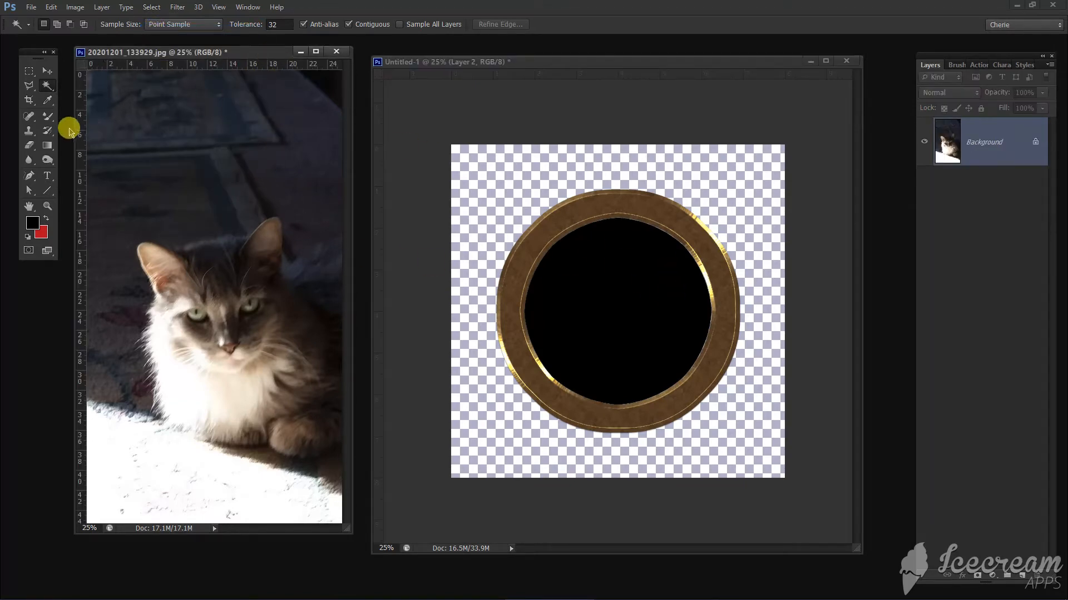
pyautogui.click(47, 71)
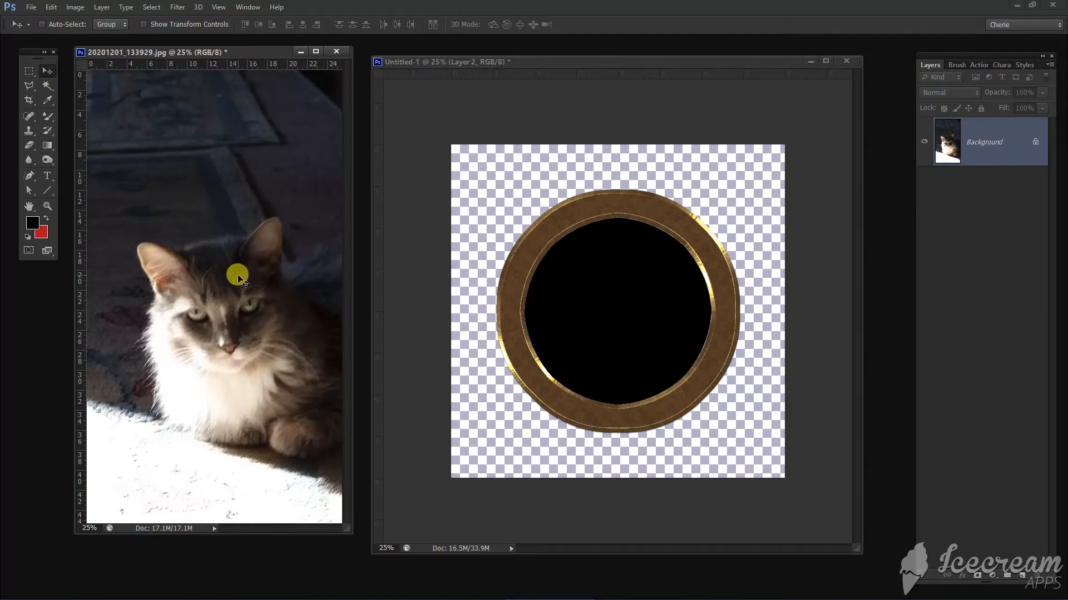
pyautogui.moveTo(237, 277); pyautogui.dragTo(630, 297)
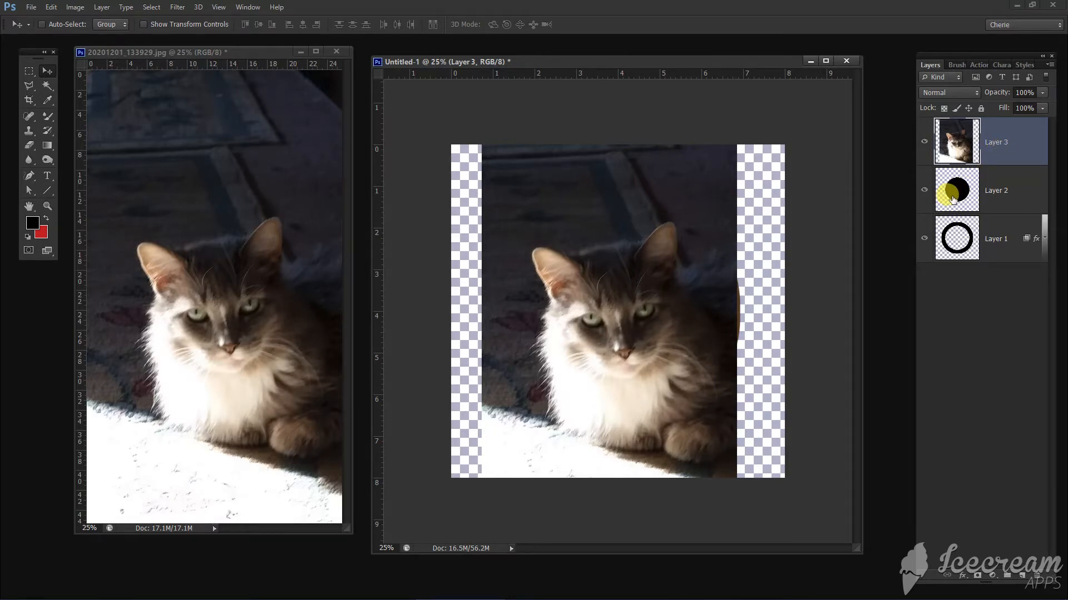
pyautogui.keyDown('alt'); pyautogui.click(1029, 163); pyautogui.keyUp('alt')
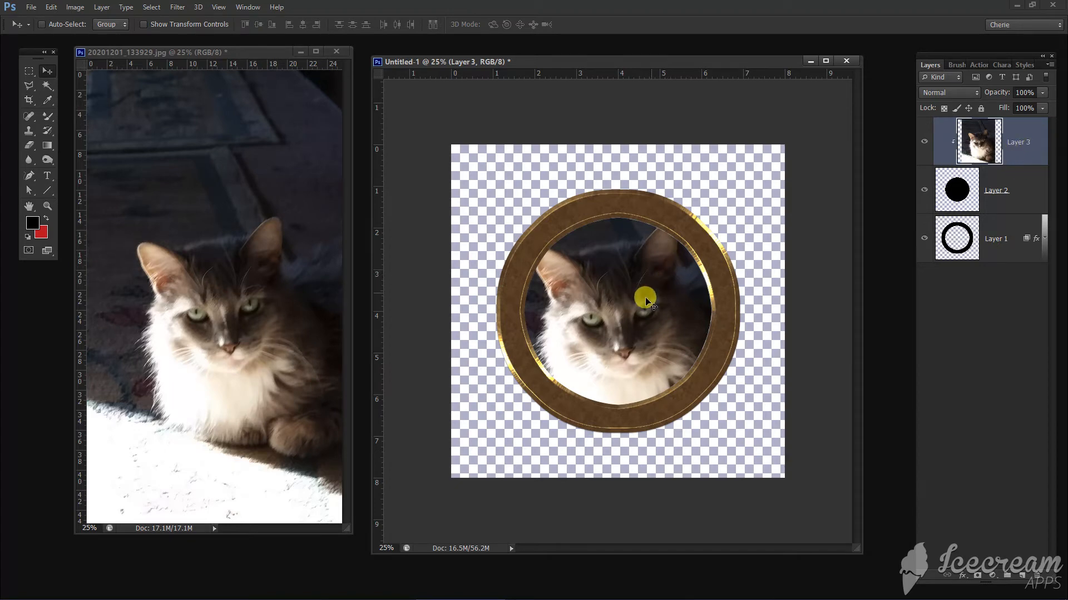
pyautogui.moveTo(646, 295)
pyautogui.mouseDown()
pyautogui.moveTo(645, 280)
pyautogui.moveTo(639, 304)
pyautogui.moveTo(640, 291)
pyautogui.moveTo(646, 299)
pyautogui.mouseUp()
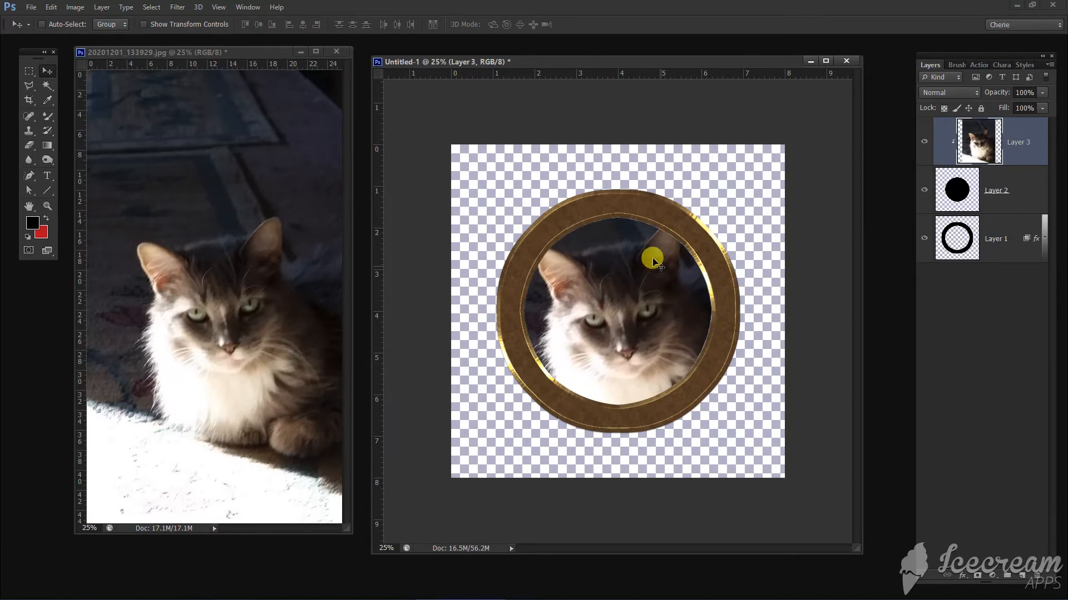
# Scale the clipped cat photo to about 90% with Free Transform and recentre the cat inside the ring.
pyautogui.click(51, 7)
pyautogui.click(73, 213)
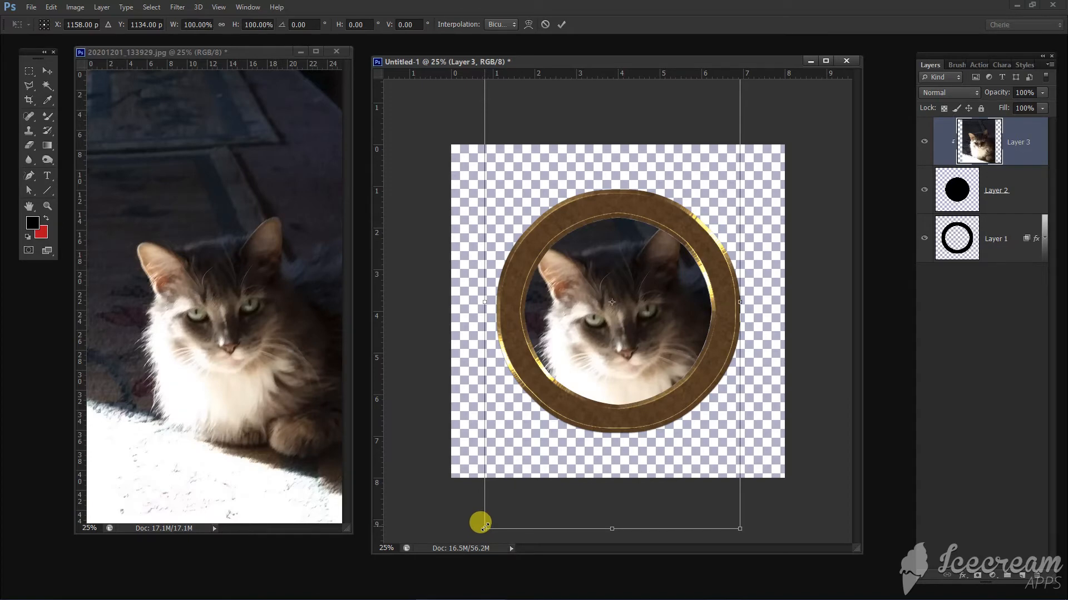
pyautogui.moveTo(484, 526); pyautogui.dragTo(510, 485)
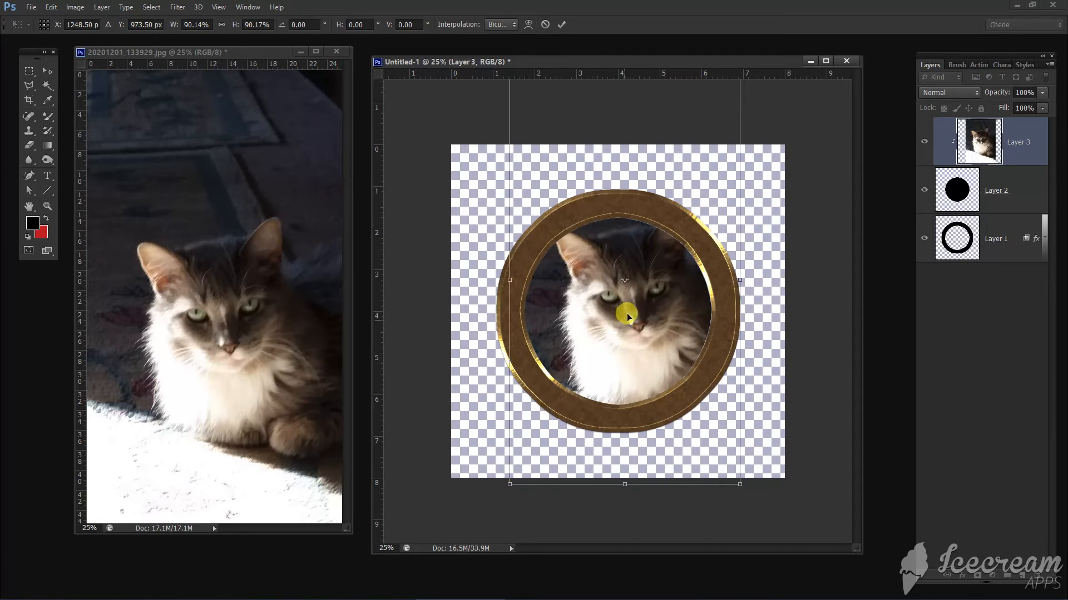
pyautogui.click(47, 70)
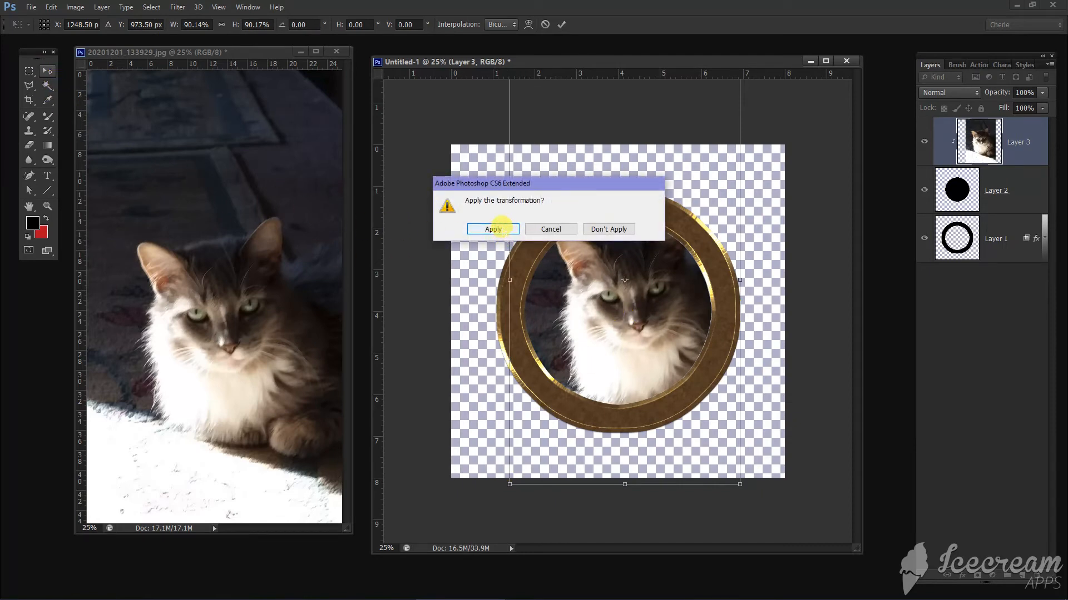
pyautogui.click(493, 229)
pyautogui.moveTo(616, 281); pyautogui.dragTo(624, 319)
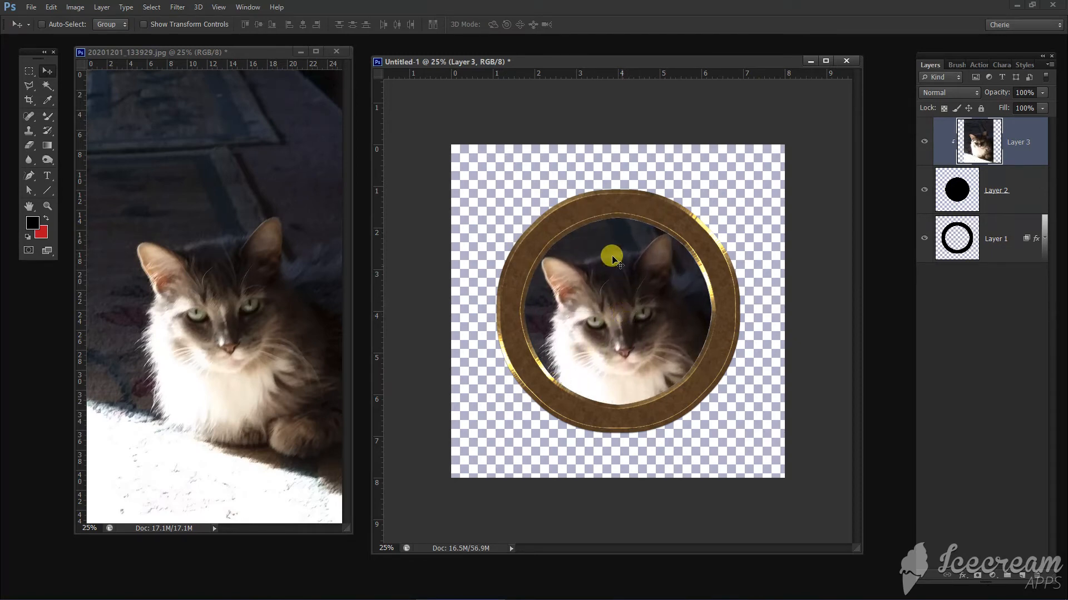
# Save a PNG copy named cat in the 12DEC folder, with Smallest / Slow compression and no interlacing.
pyautogui.click(31, 6)
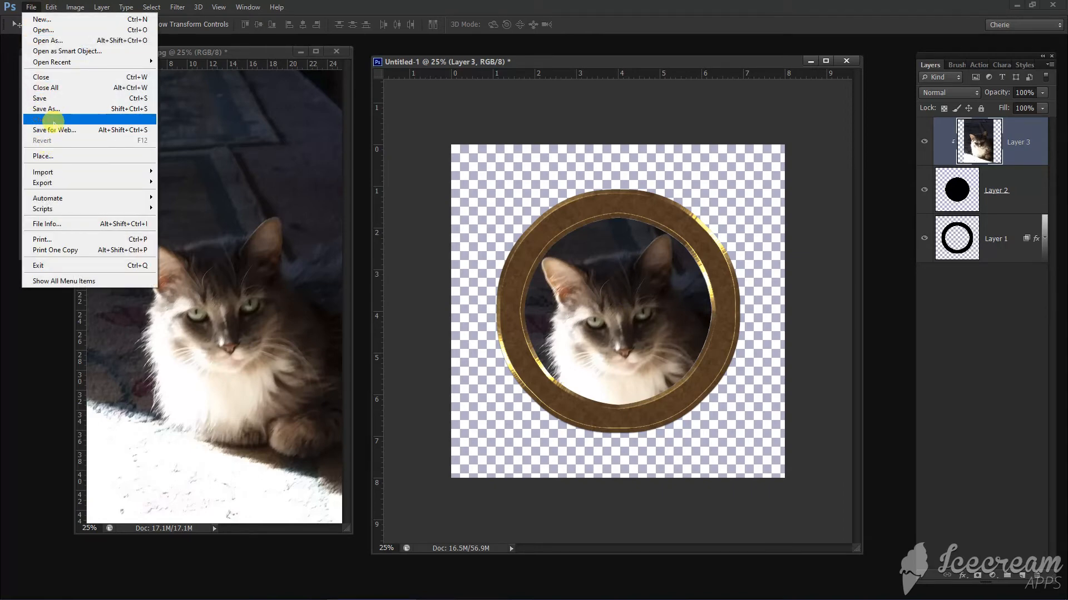
pyautogui.click(60, 110)
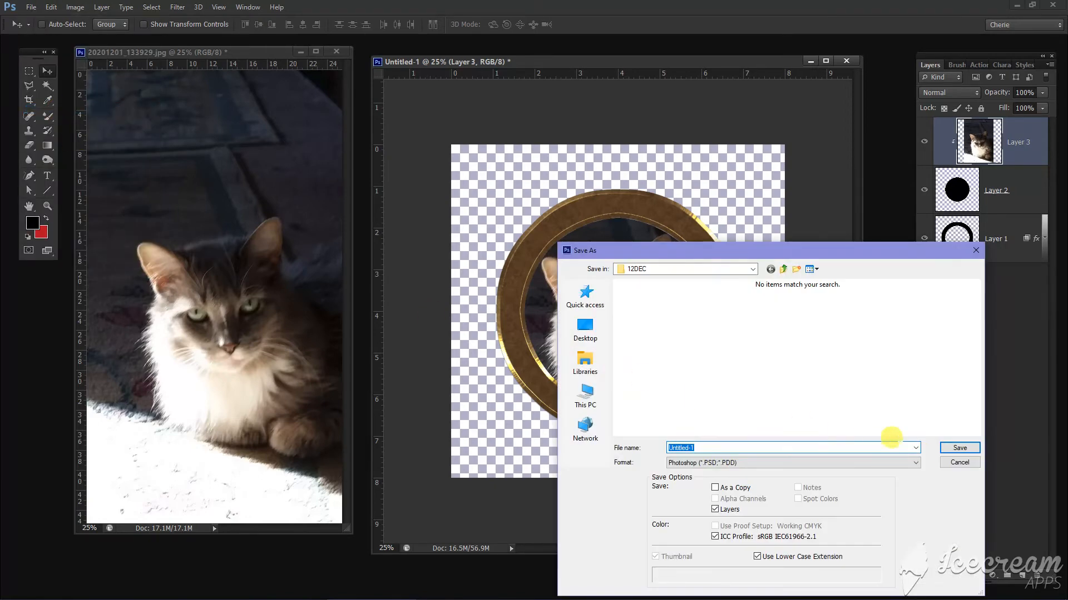
pyautogui.click(915, 463)
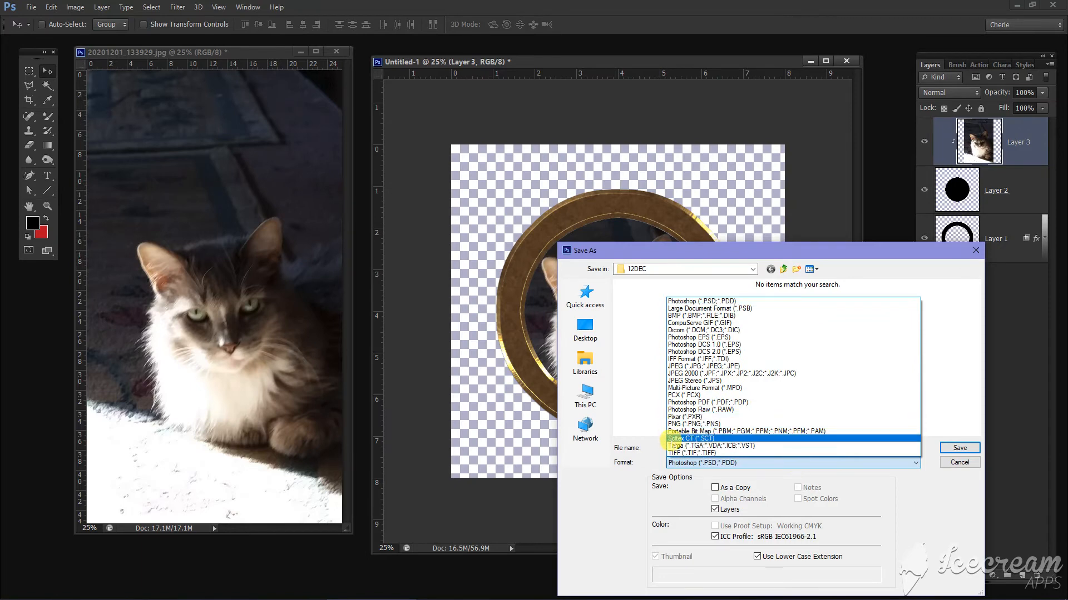
pyautogui.click(673, 424)
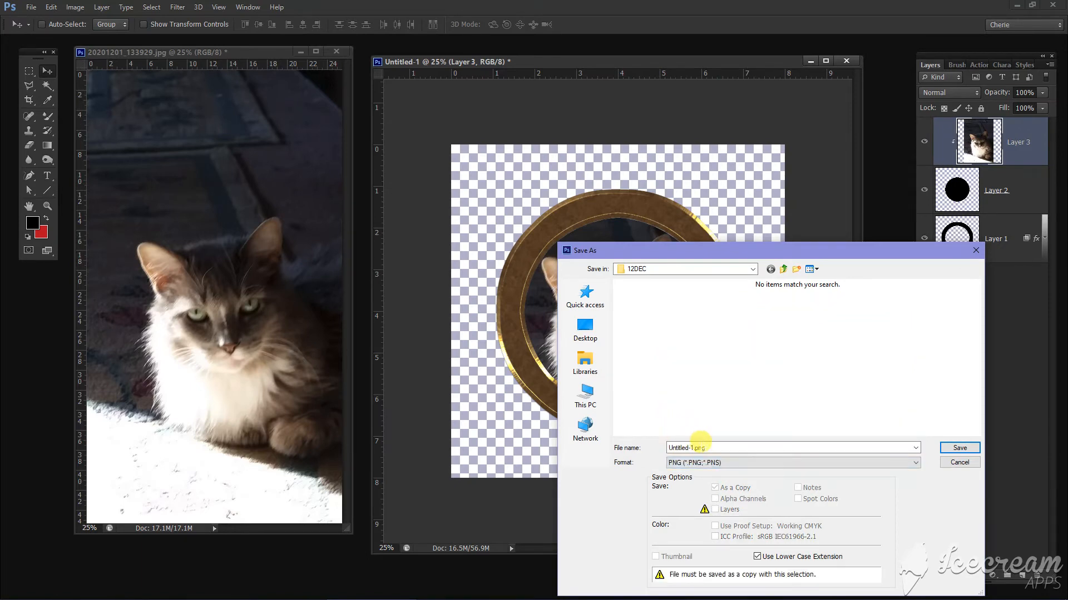
pyautogui.click(695, 446)
pyautogui.write('cat')
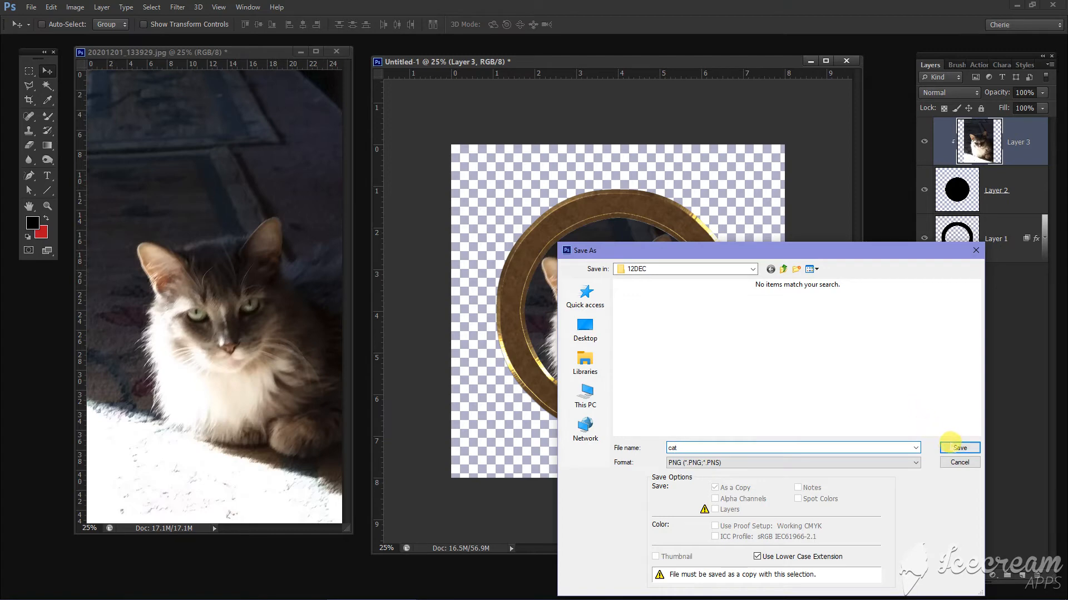
pyautogui.click(959, 448)
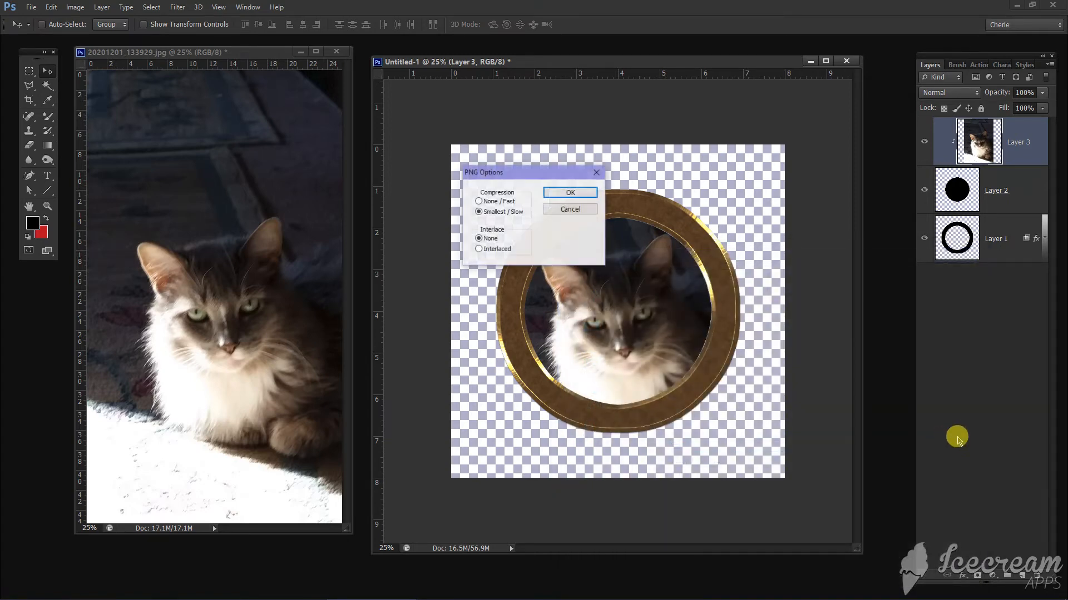
pyautogui.click(570, 192)
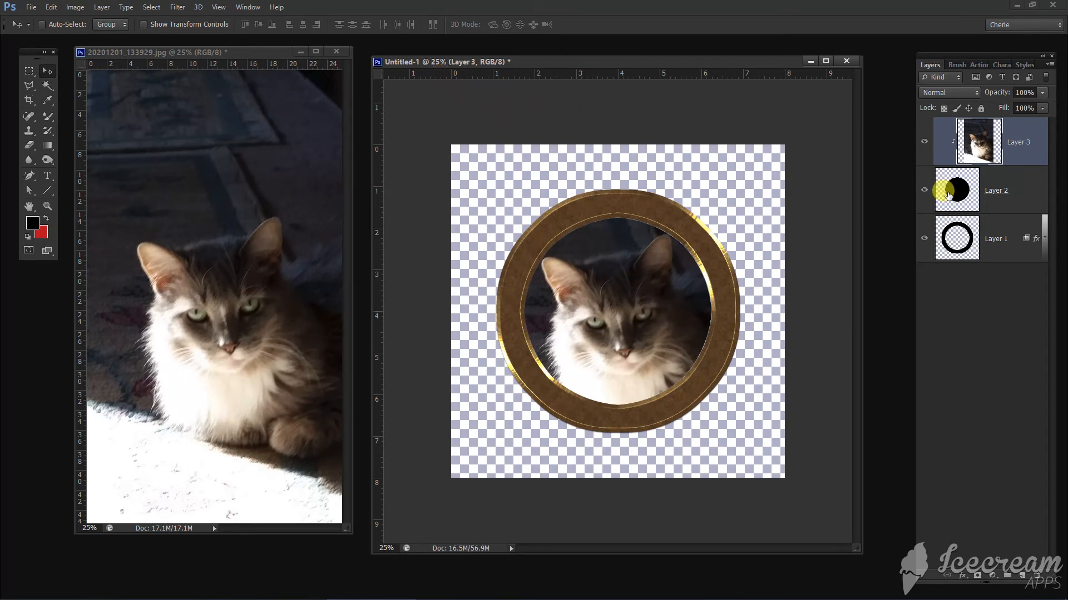
# With the cat photo temporarily hidden, add an empty layer above the black circle layer and delete it again.
pyautogui.click(924, 142)
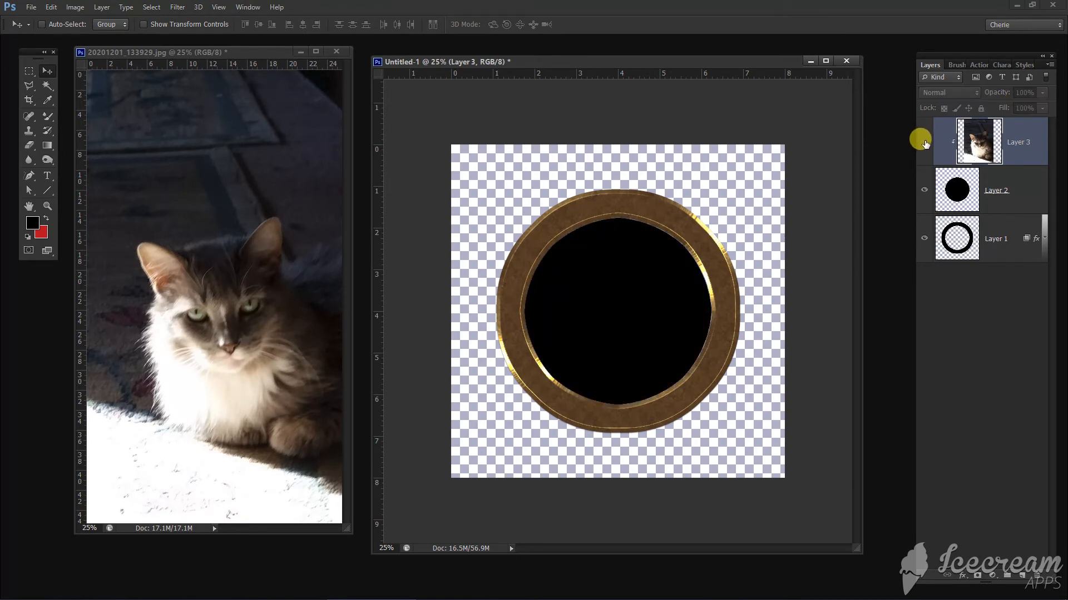
pyautogui.click(1026, 183)
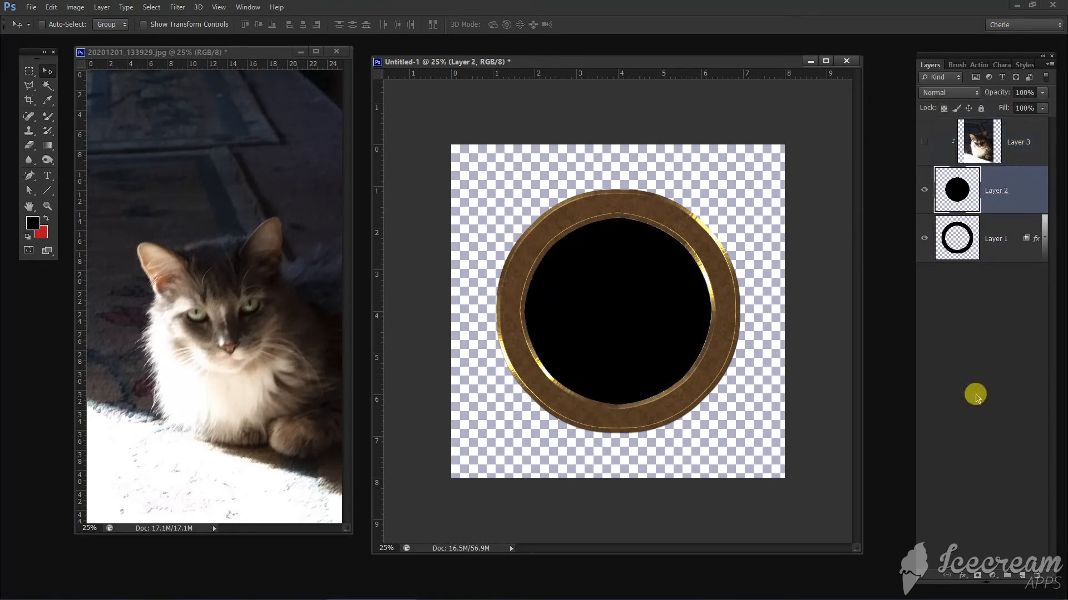
pyautogui.click(1022, 576)
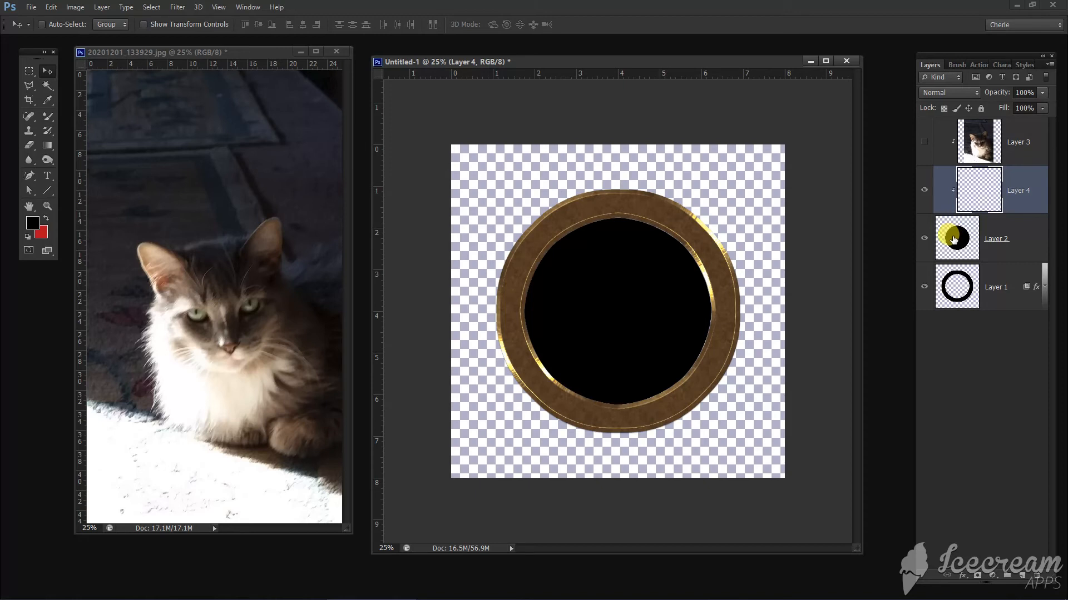
pyautogui.moveTo(1027, 209); pyautogui.dragTo(1037, 571)
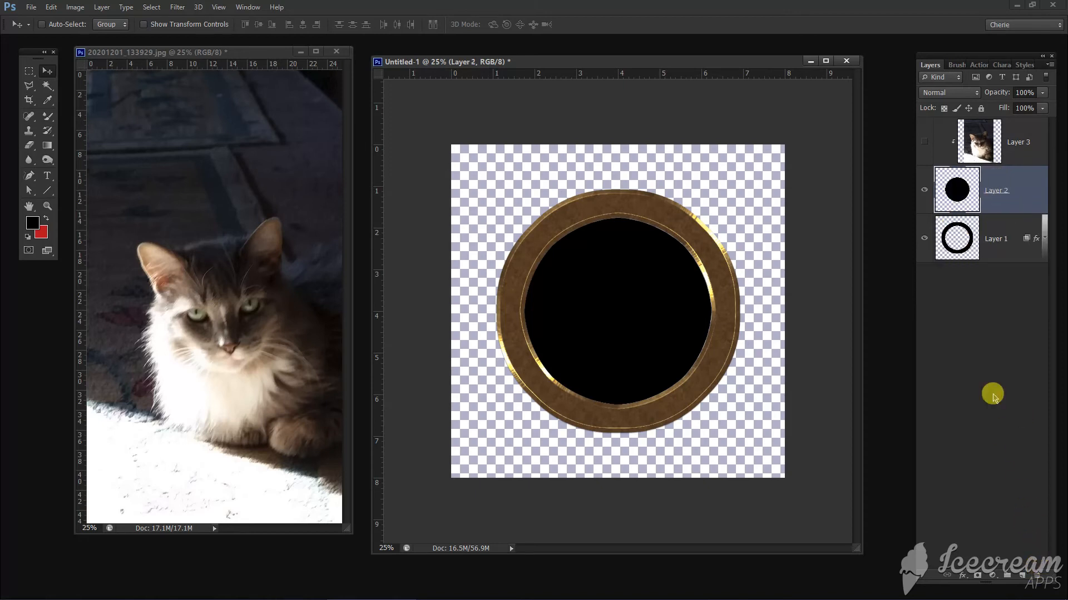
pyautogui.click(924, 144)
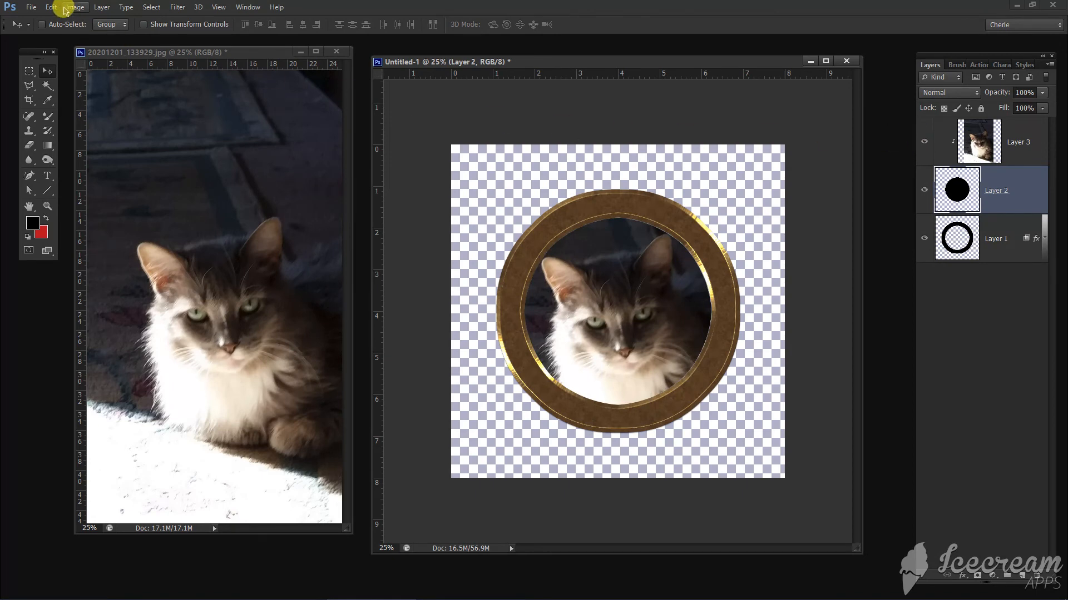
# Try merging all visible layers of Untitled-1 into a single layer, and undo the merge.
pyautogui.click(102, 7)
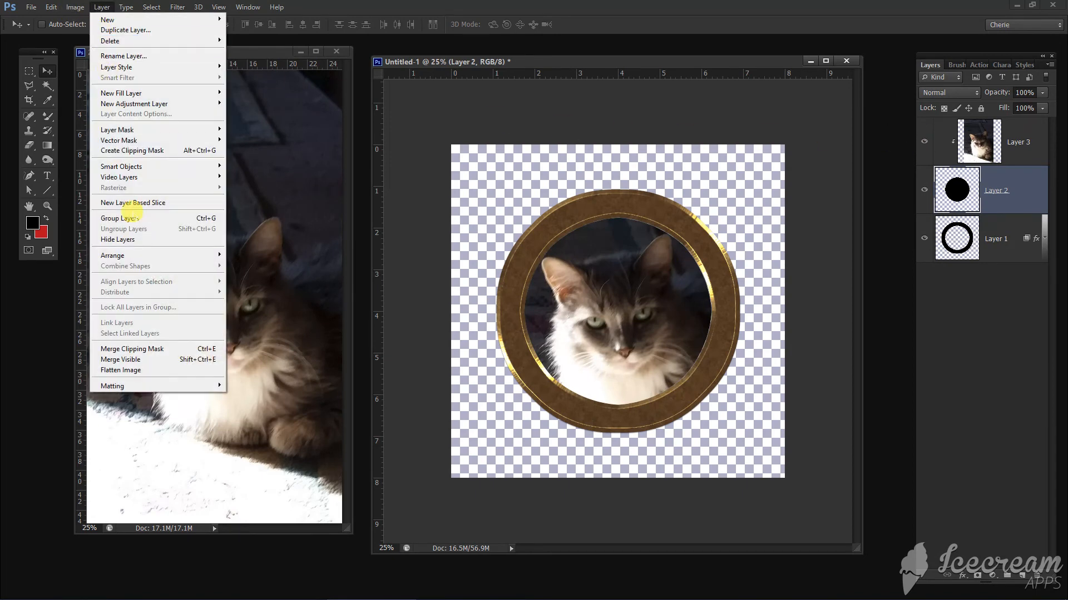
pyautogui.click(157, 360)
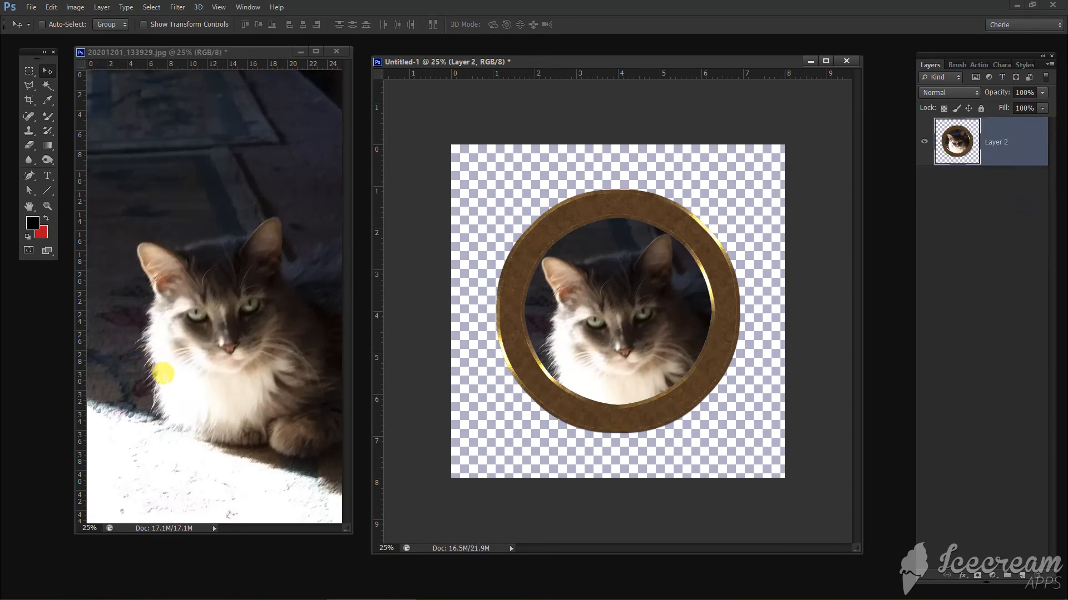
pyautogui.click(50, 7)
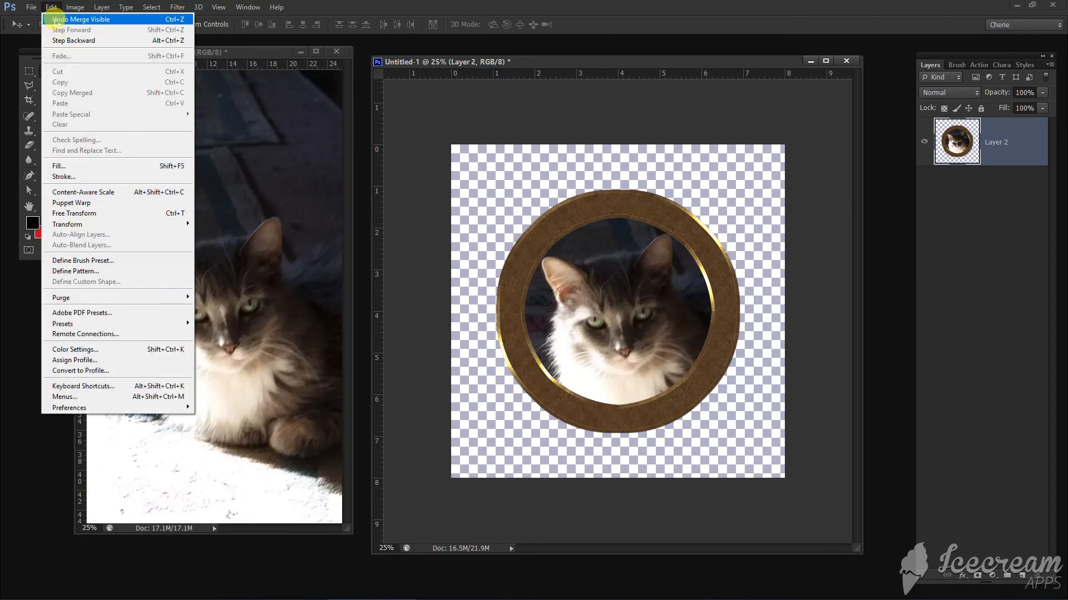
pyautogui.click(56, 20)
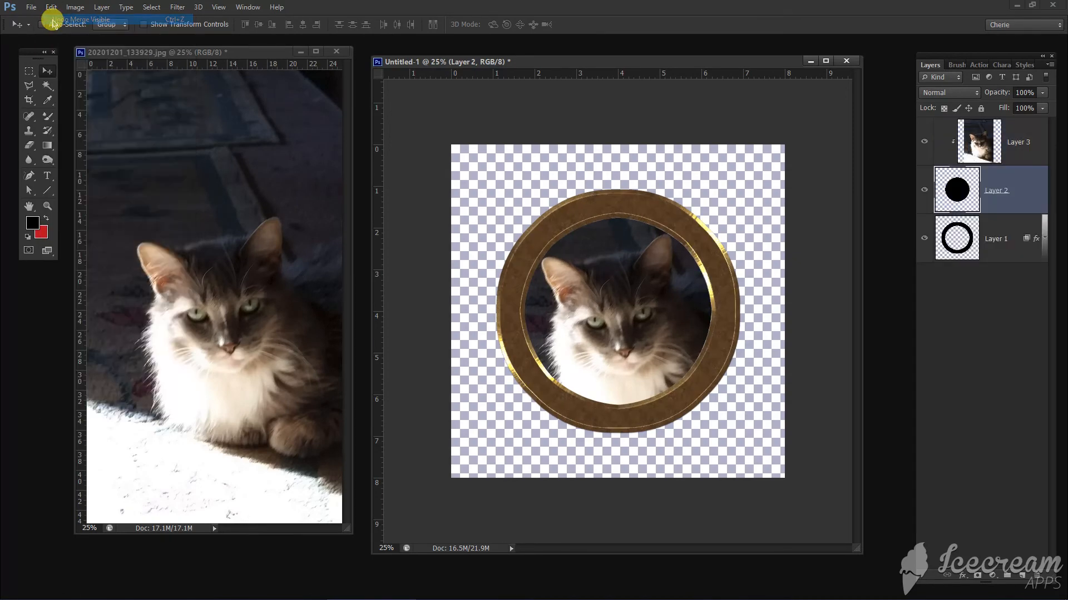
# Stamp all visible layers onto a new layer above the clipped cat photo, and hide the three original layers beneath it.
pyautogui.click(1030, 141)
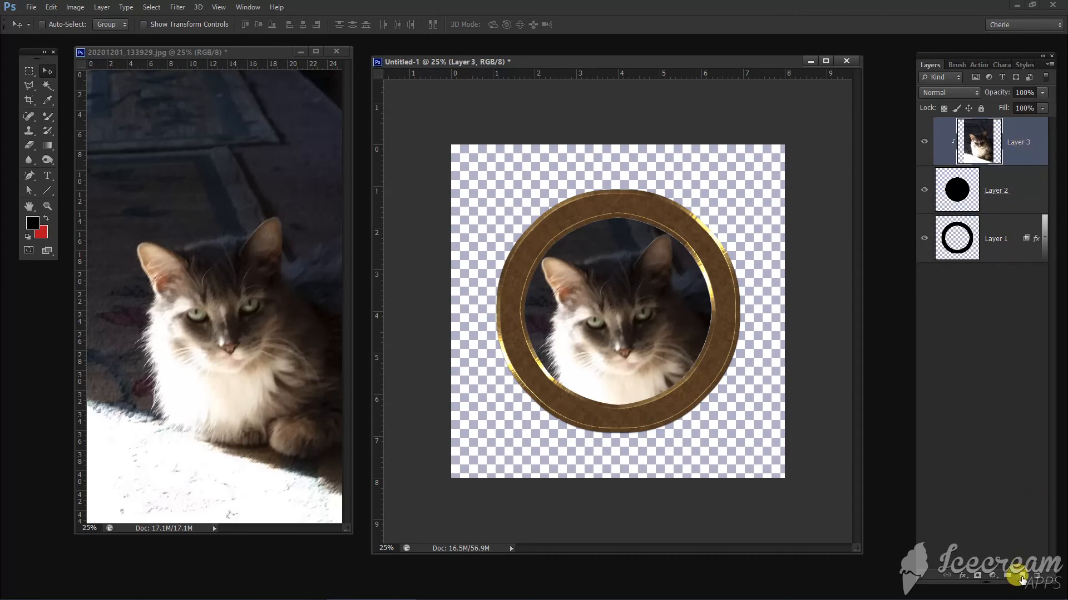
pyautogui.click(1024, 576)
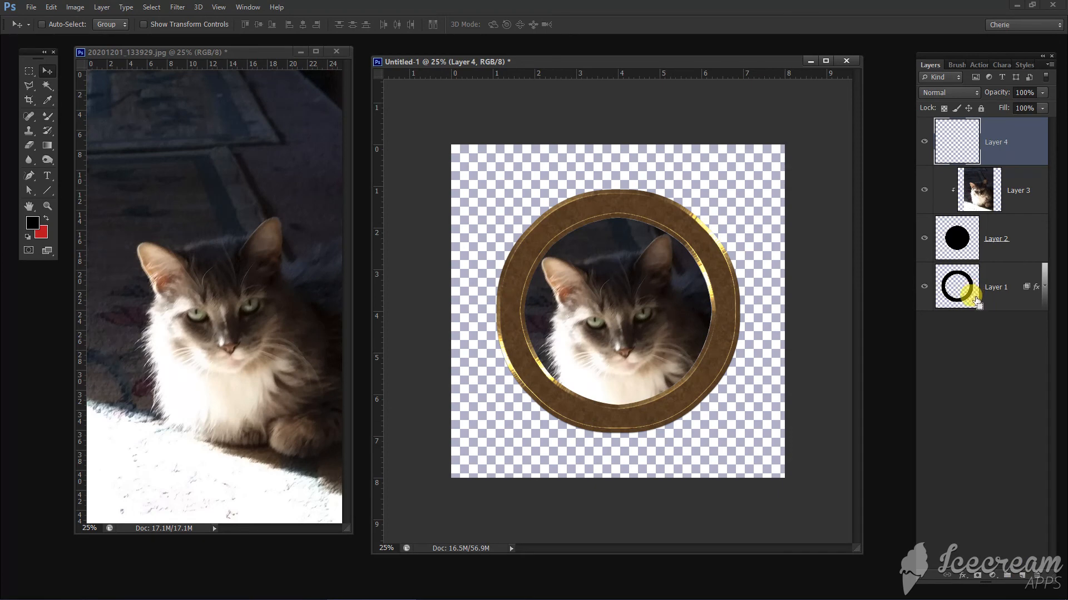
pyautogui.hotkey('ctrl', 'shift', 'alt', 'e')
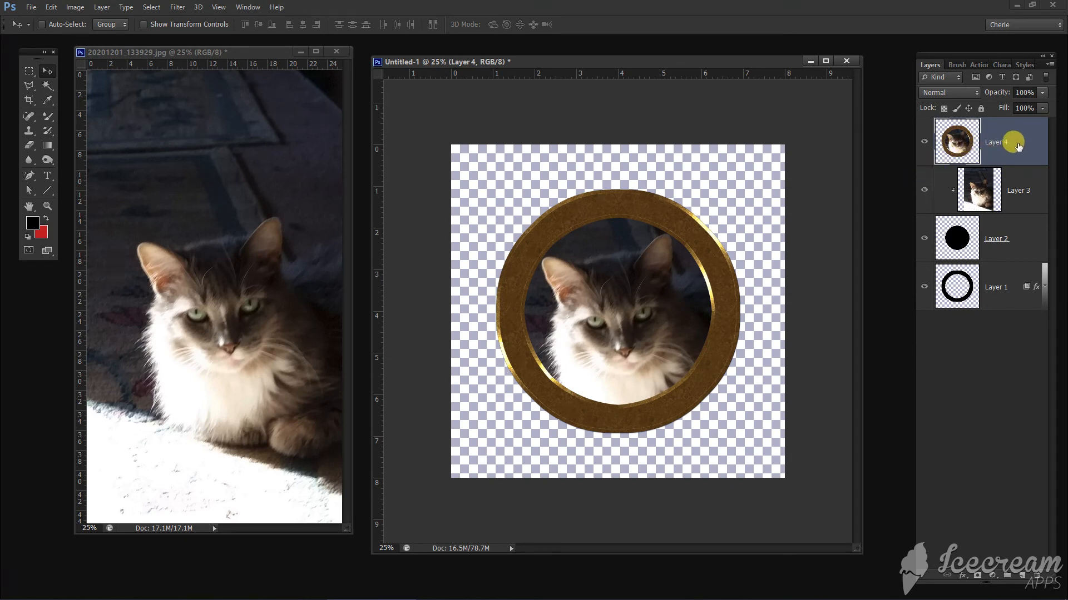
pyautogui.moveTo(923, 190); pyautogui.dragTo(923, 287)
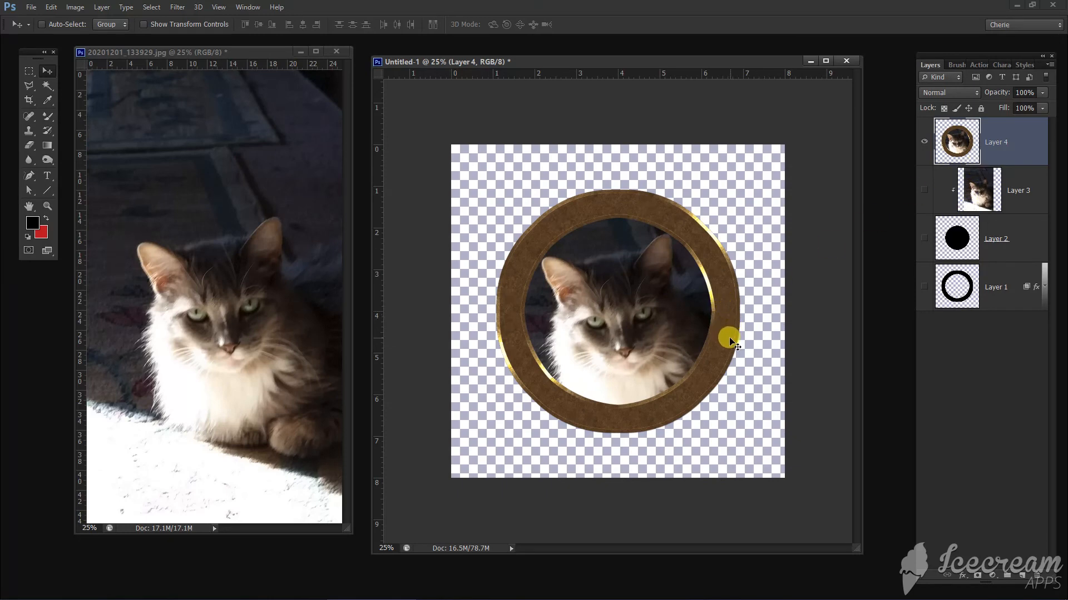
pyautogui.press('F7')
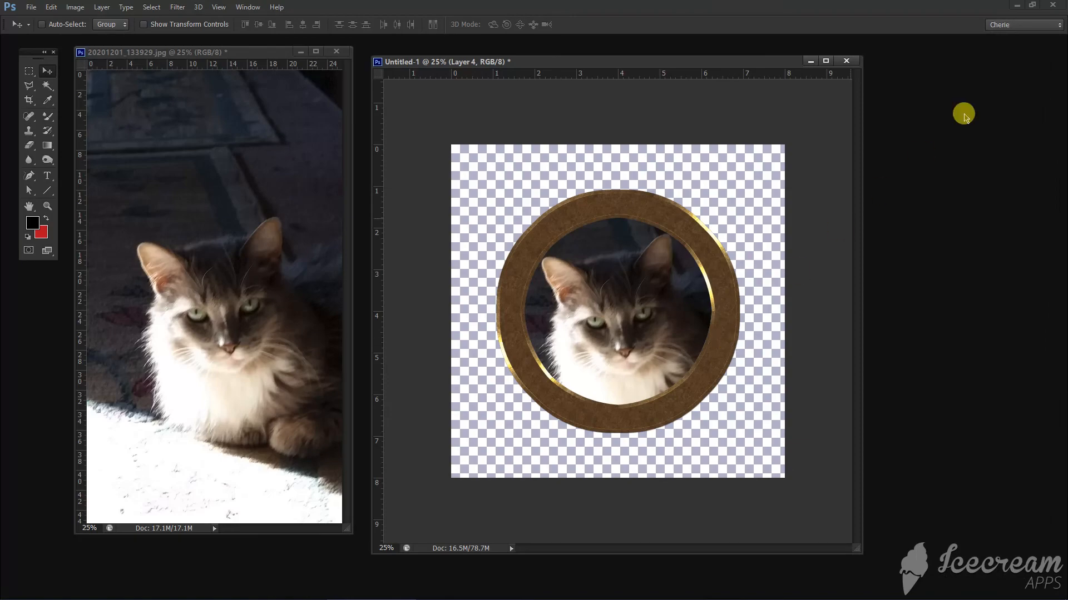
pyautogui.click(1017, 6)
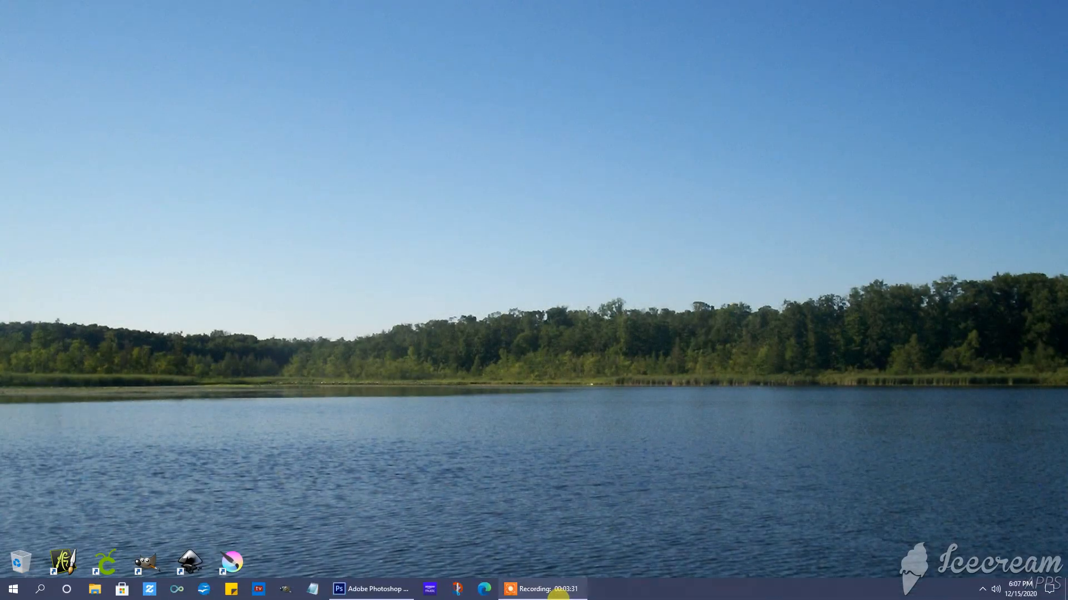
pyautogui.click(549, 594)
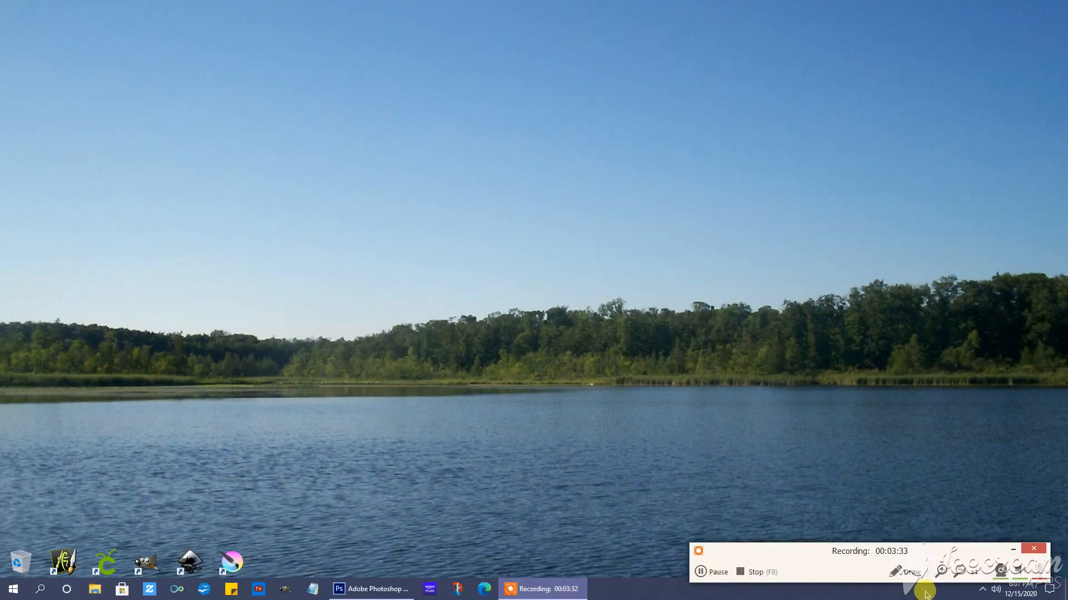